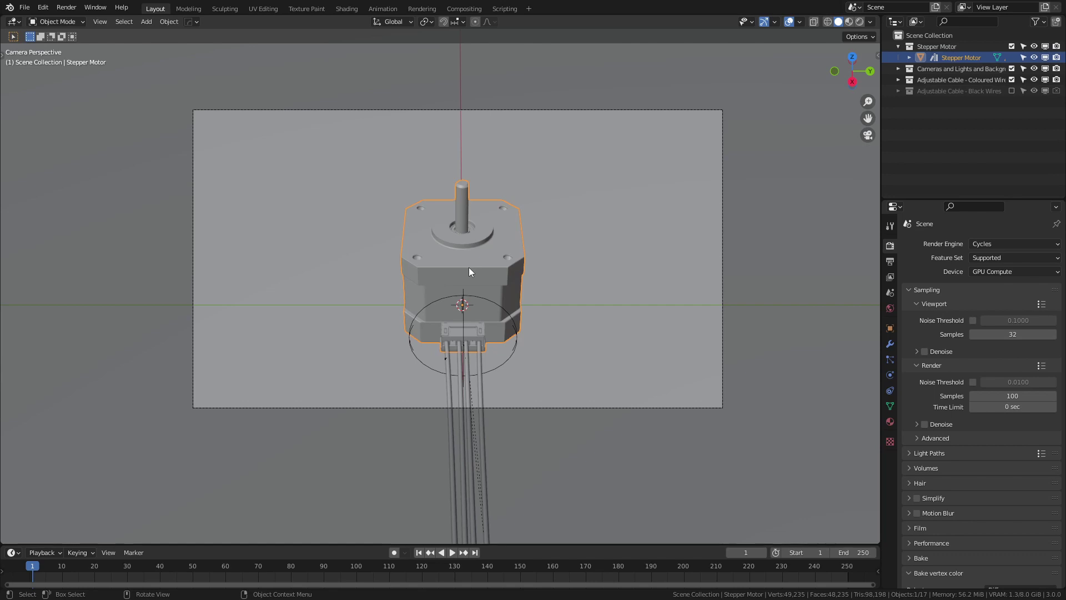
# Step: Keep the motor upright and orbit out of camera view to see it and its full cable
pyautogui.press('r')
pyautogui.press('r')
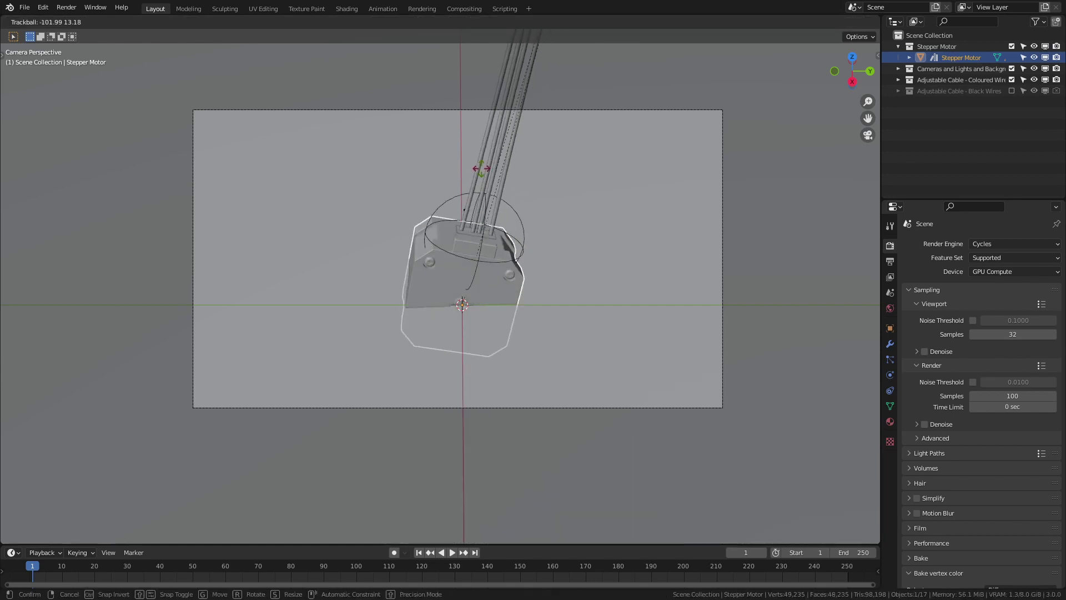
pyautogui.rightClick(482, 168)
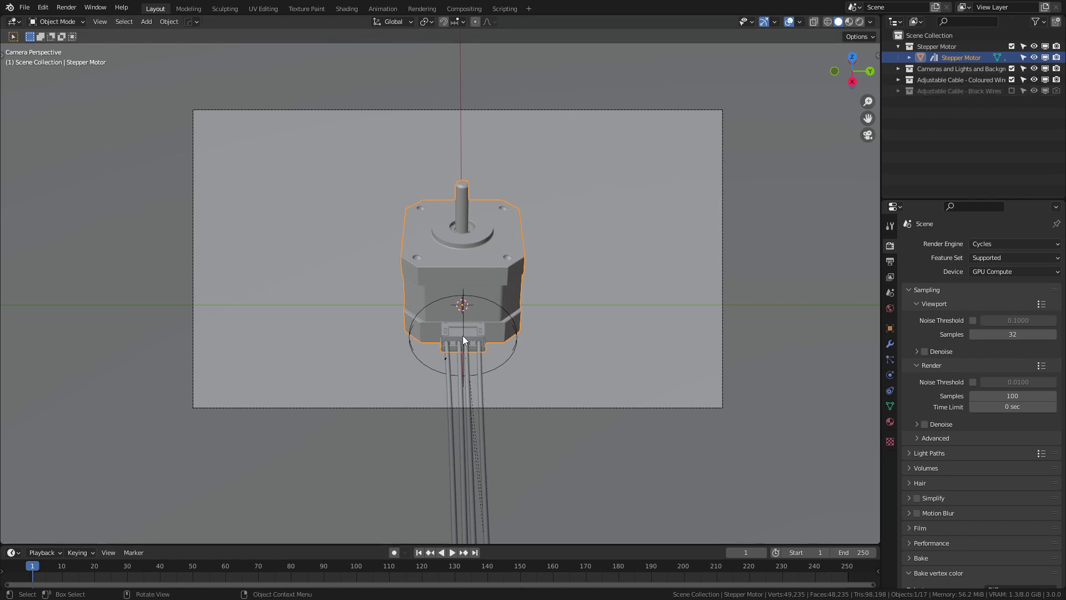
pyautogui.moveTo(500, 318); pyautogui.dragTo(645, 464, button='middle')
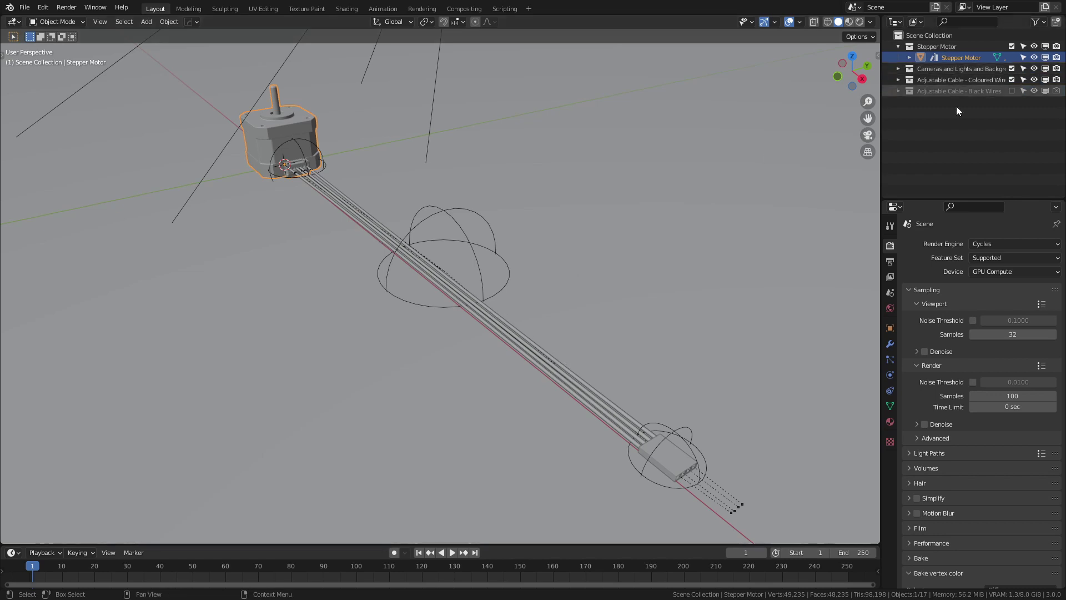
# Step: Switch to Rendered shading, including Coloured Wires and excluding Black Wires from the scene and renders
pyautogui.press('z')
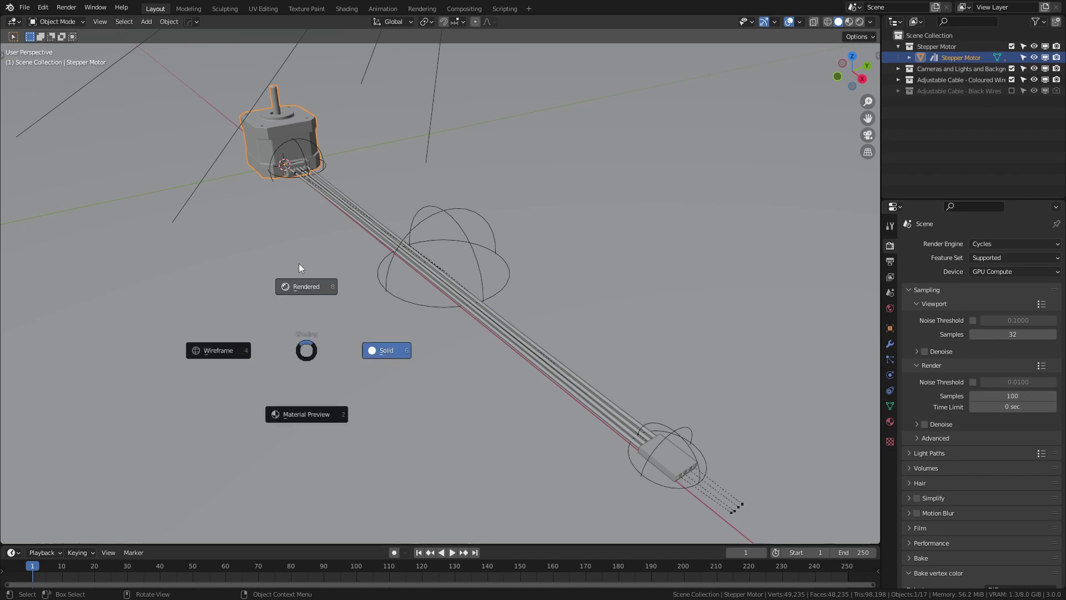
pyautogui.click(298, 263)
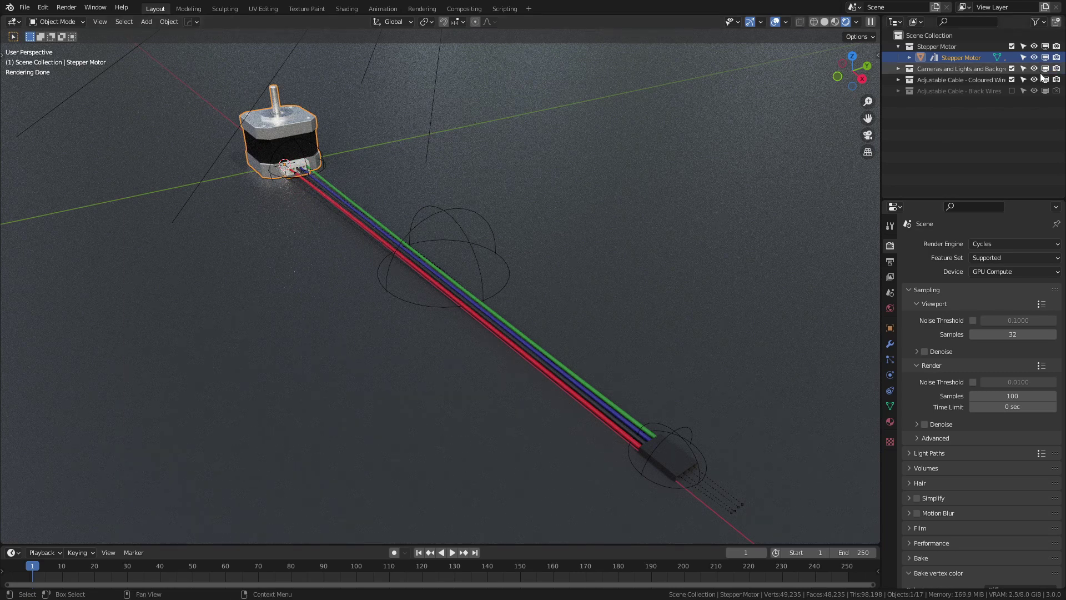
pyautogui.click(1011, 91)
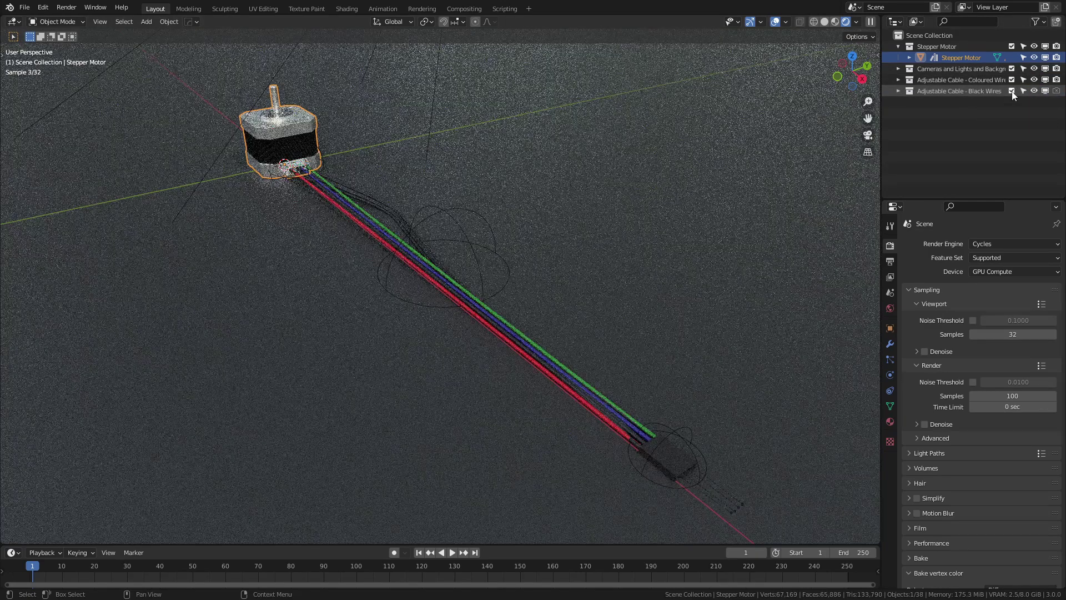
pyautogui.click(1056, 80)
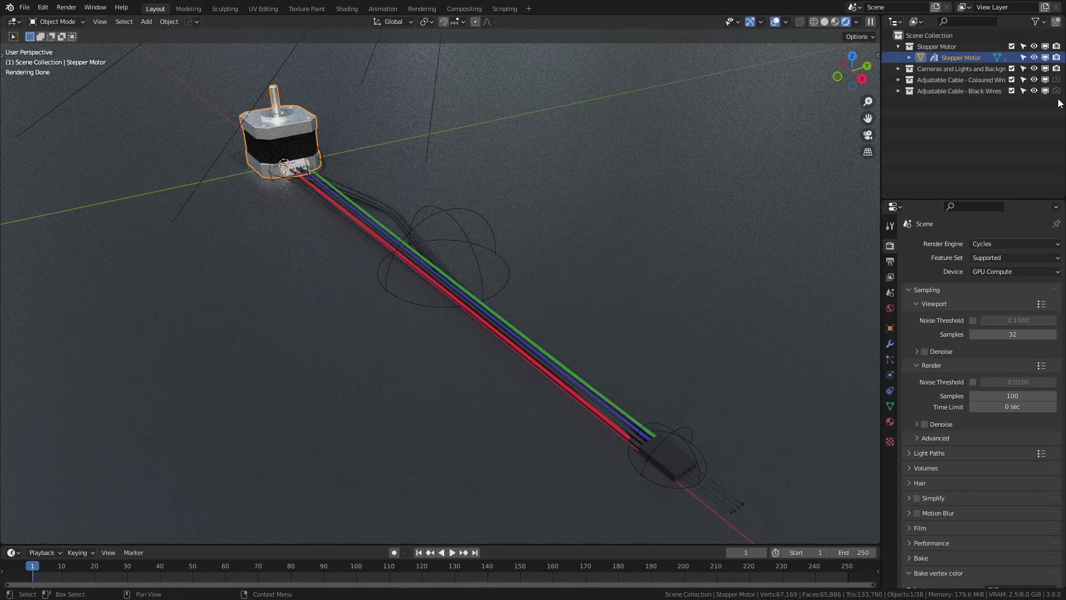
pyautogui.click(1057, 91)
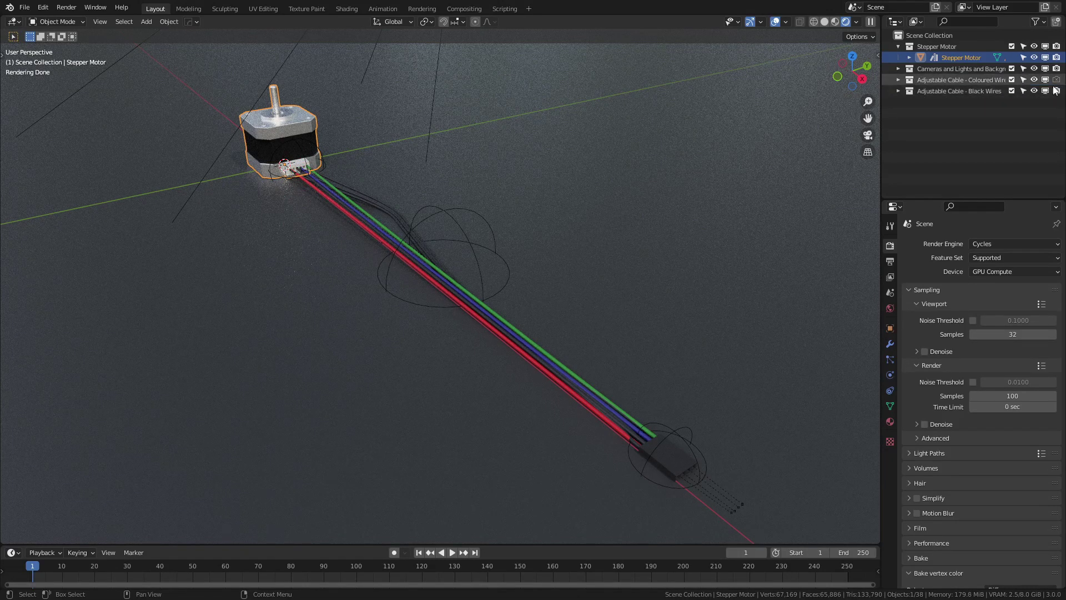
pyautogui.click(1011, 80)
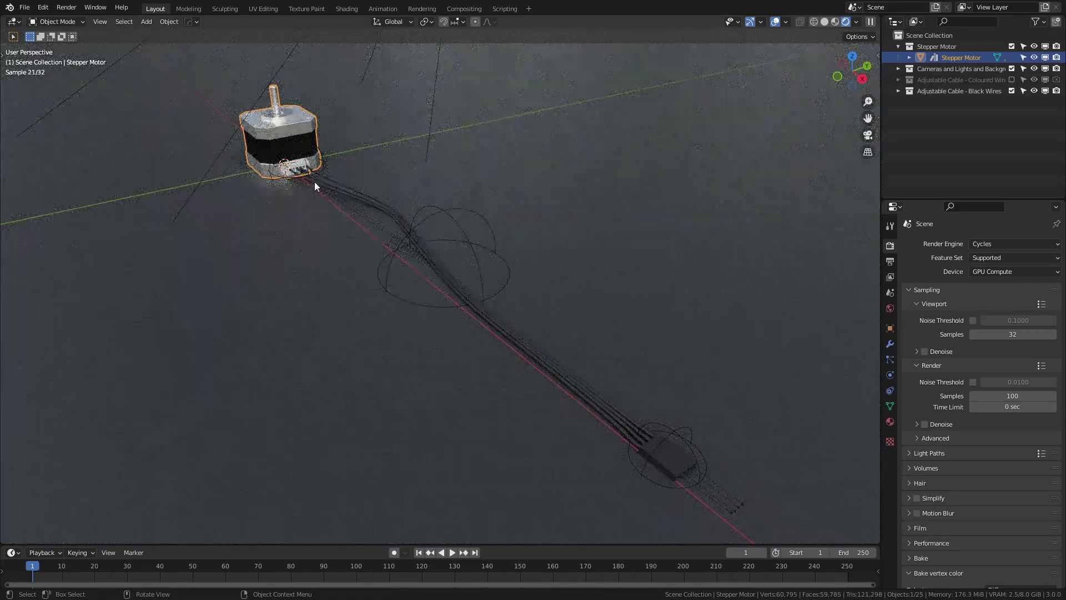
pyautogui.click(1011, 80)
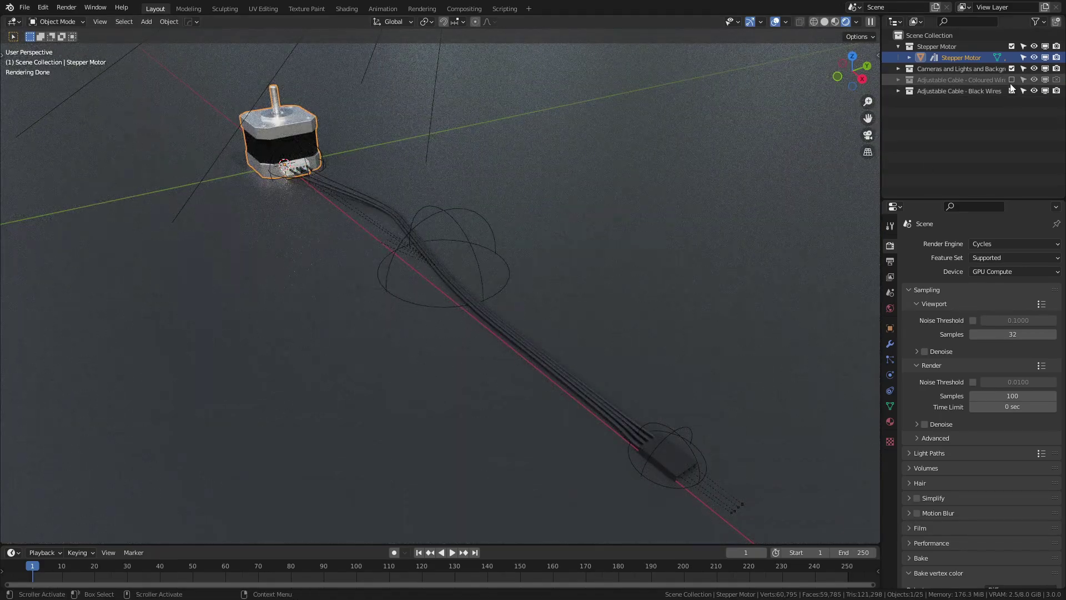
pyautogui.click(1011, 91)
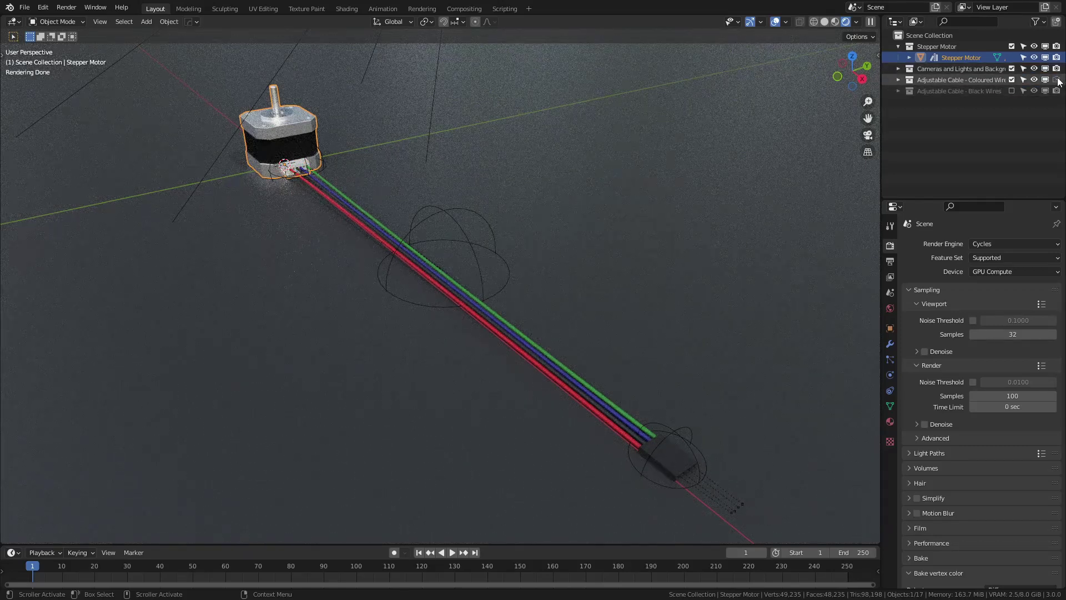
pyautogui.click(1057, 93)
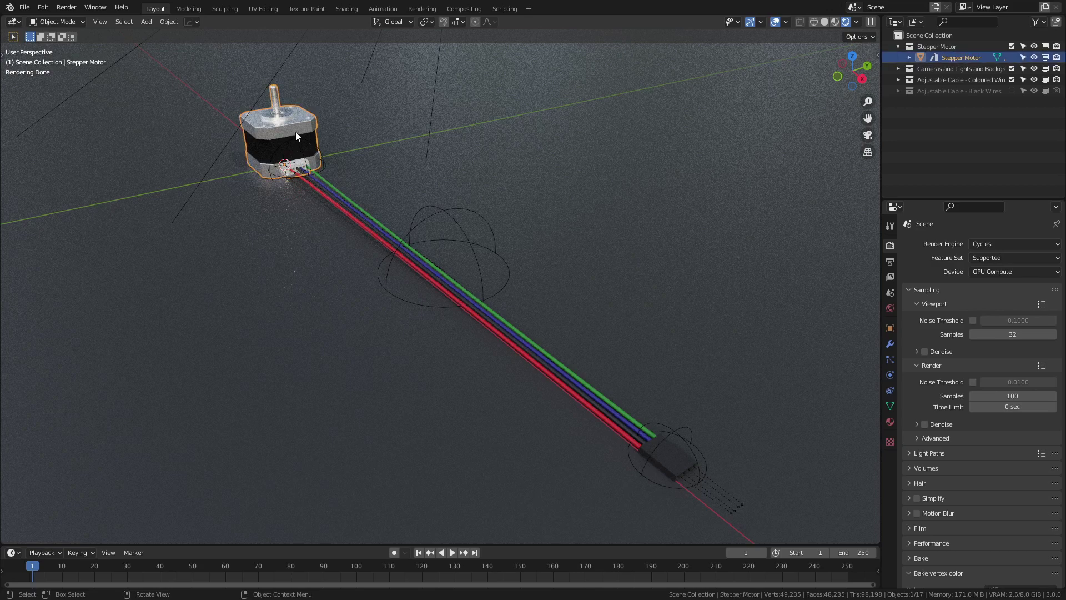
pyautogui.press('g')
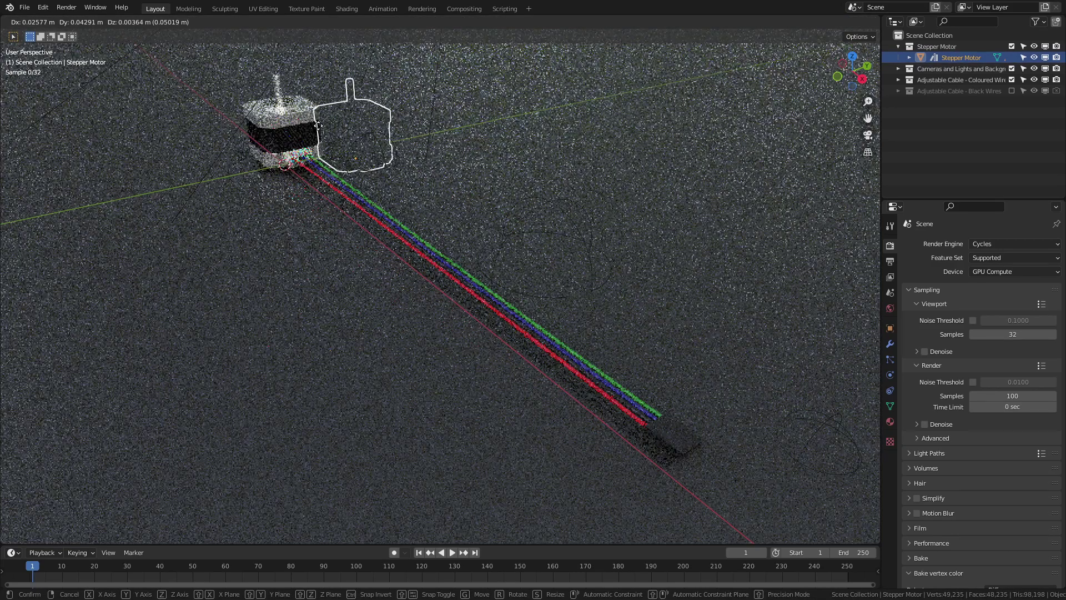
pyautogui.press('Escape')
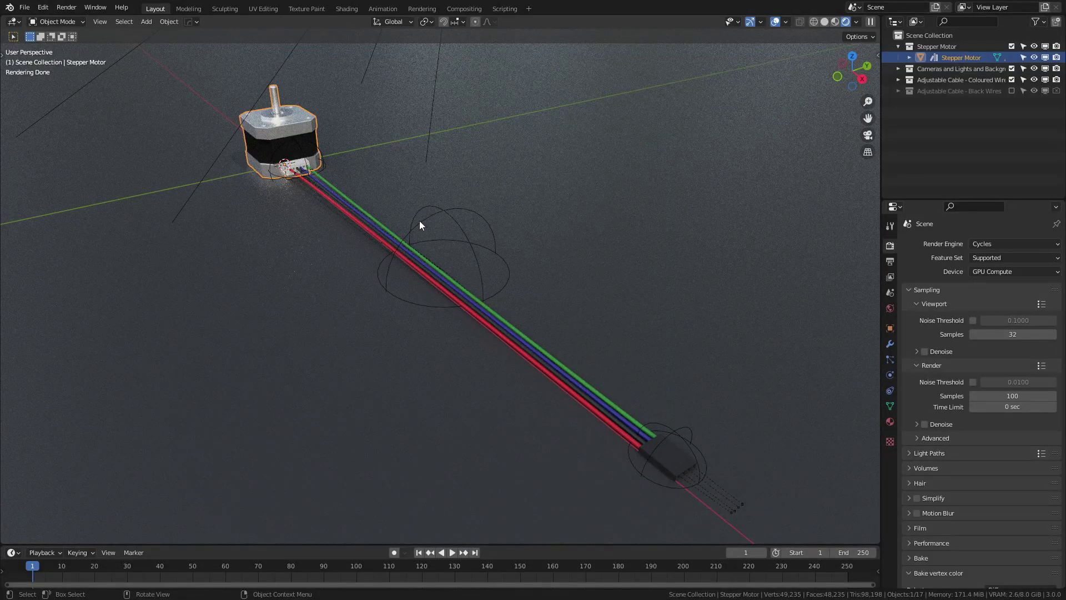
# Step: Move the cable's Free End control to a new spot and begin rotating it
pyautogui.click(449, 218)
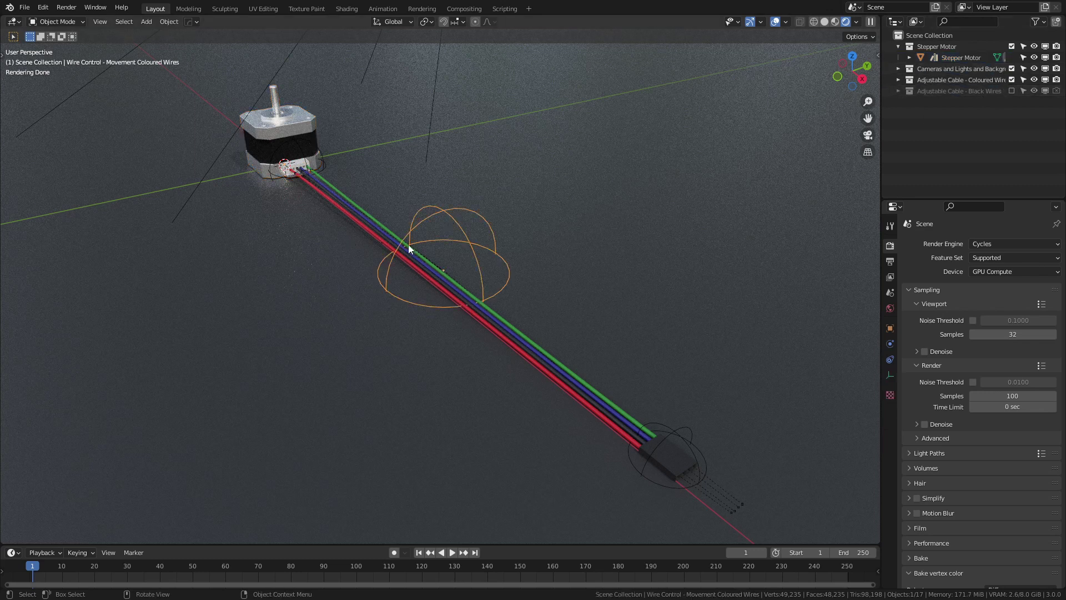
pyautogui.press('g')
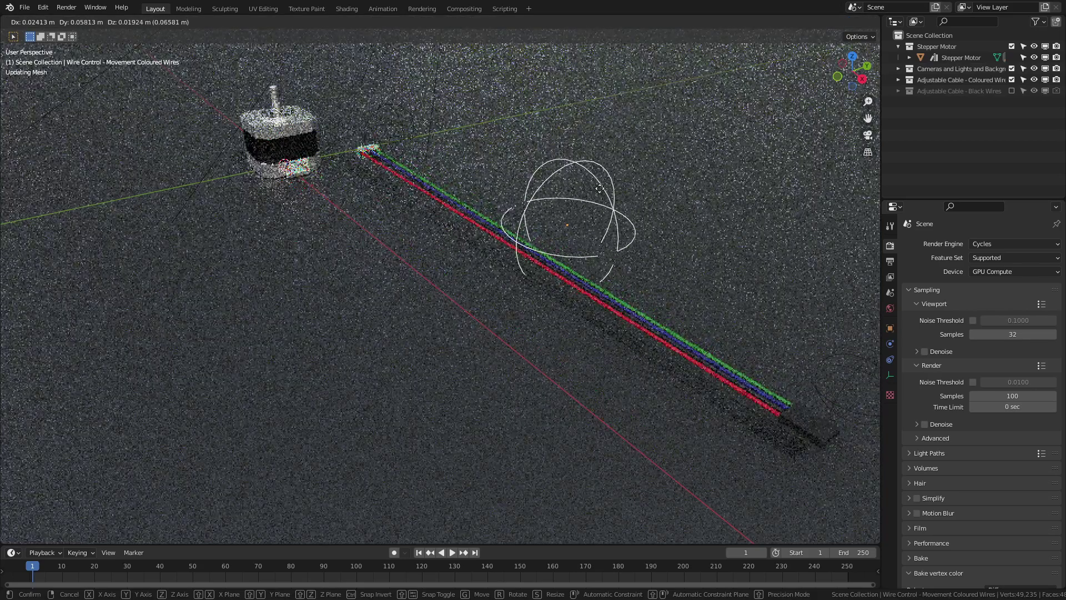
pyautogui.press('Escape')
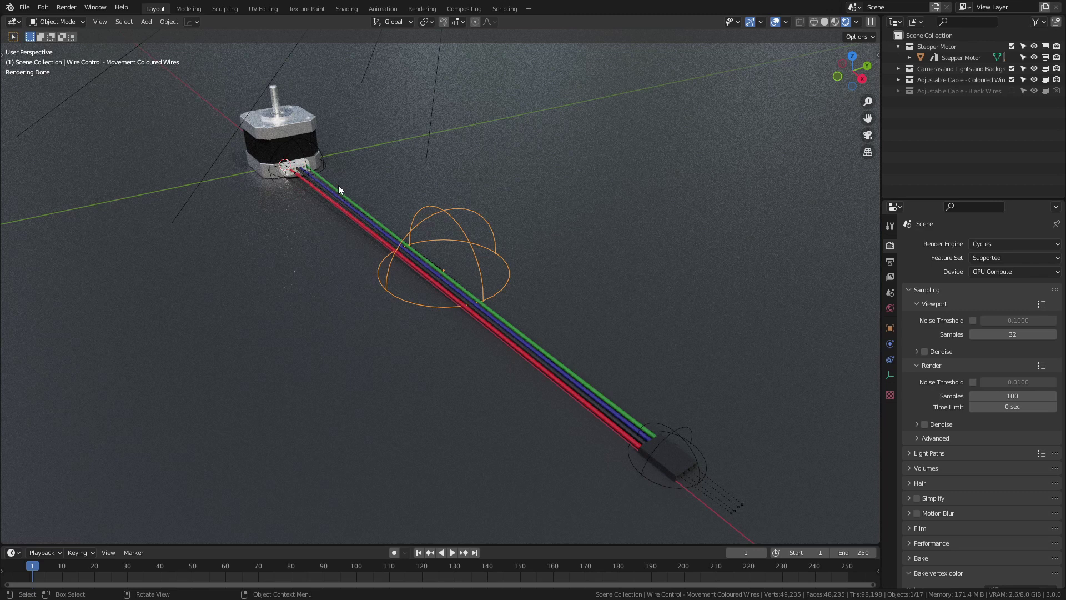
pyautogui.click(678, 429)
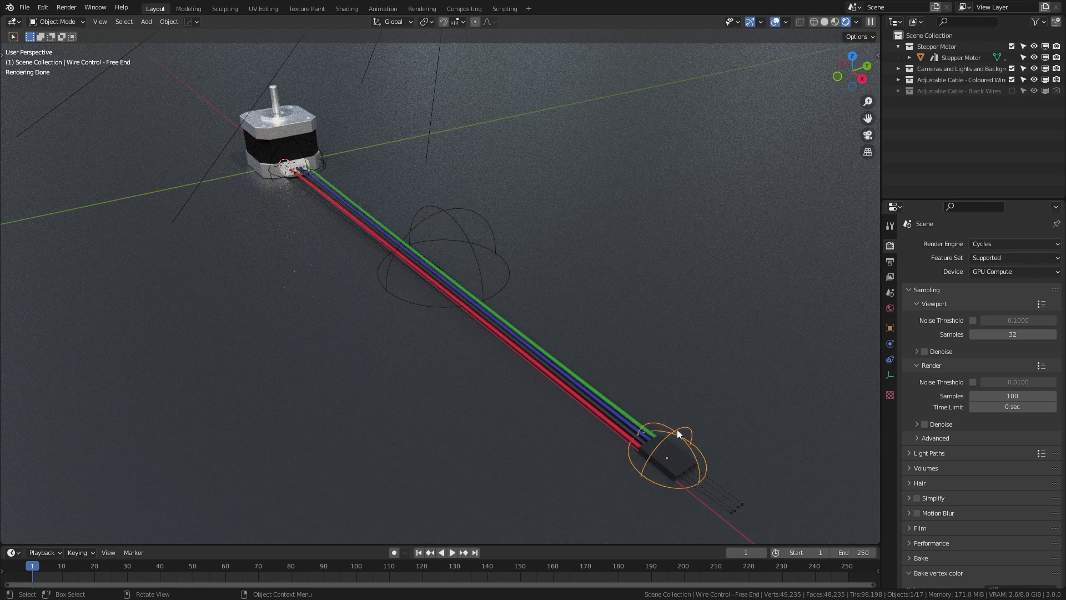
pyautogui.press('g')
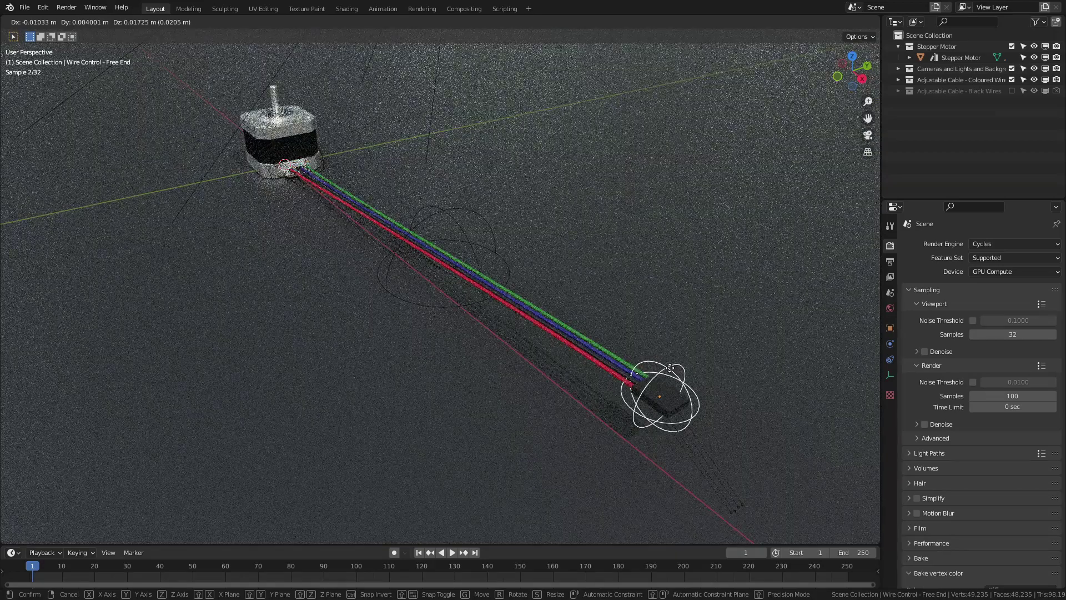
pyautogui.click(669, 368)
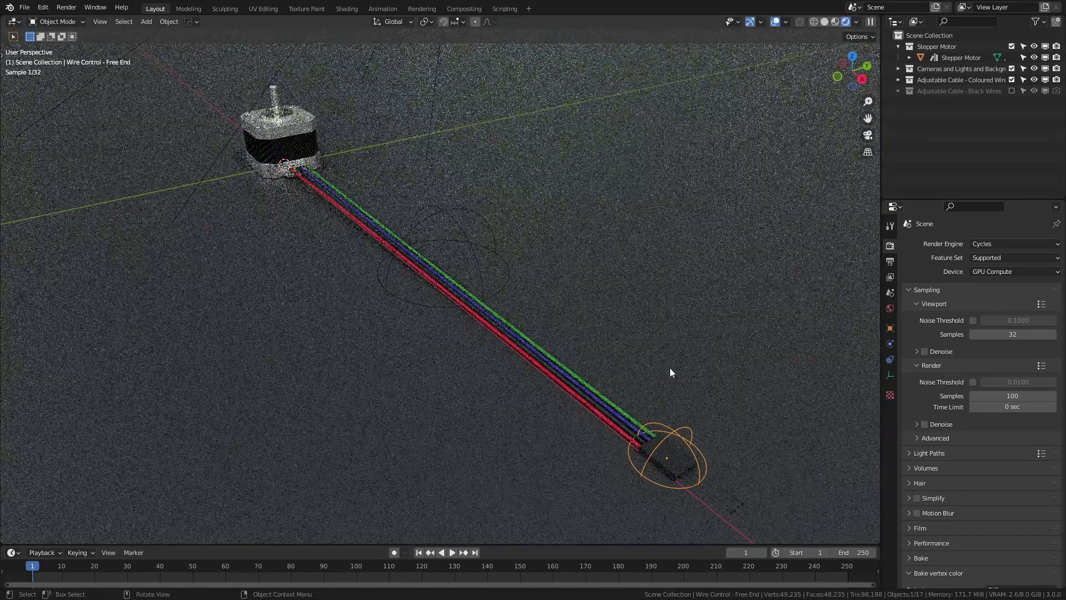
pyautogui.press('r')
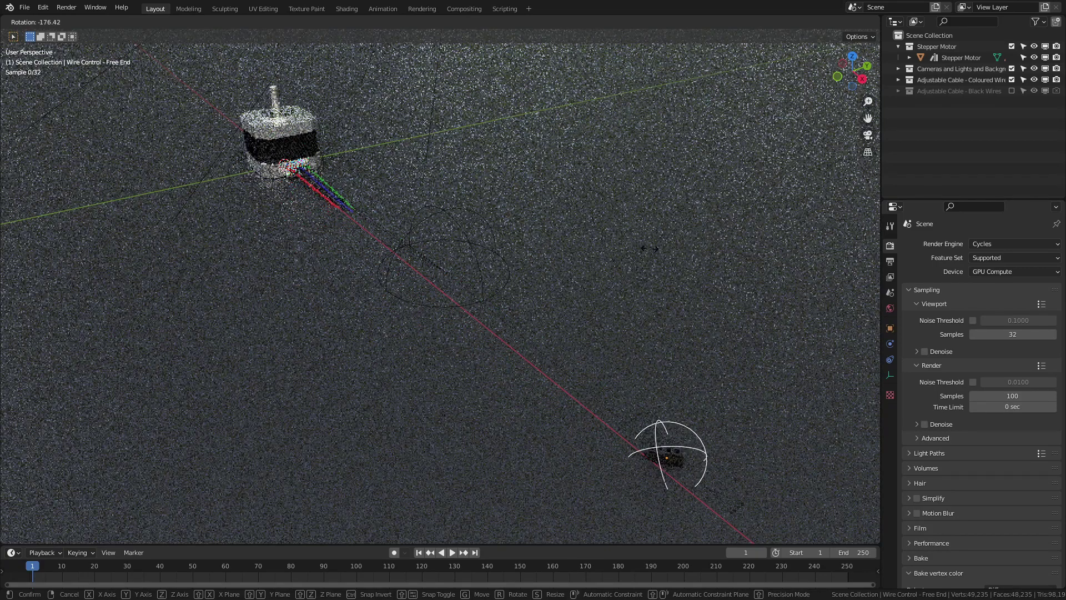
# Step: Confirm the free end's rotation, then turn it 180° about the X axis (R X 180)
pyautogui.click(706, 325)
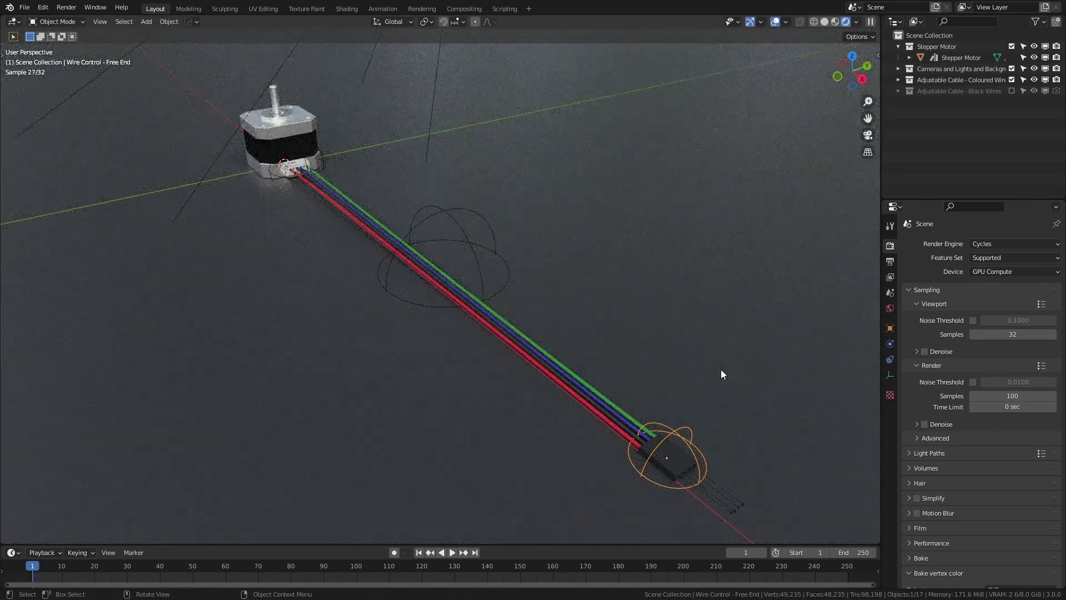
pyautogui.write('r')
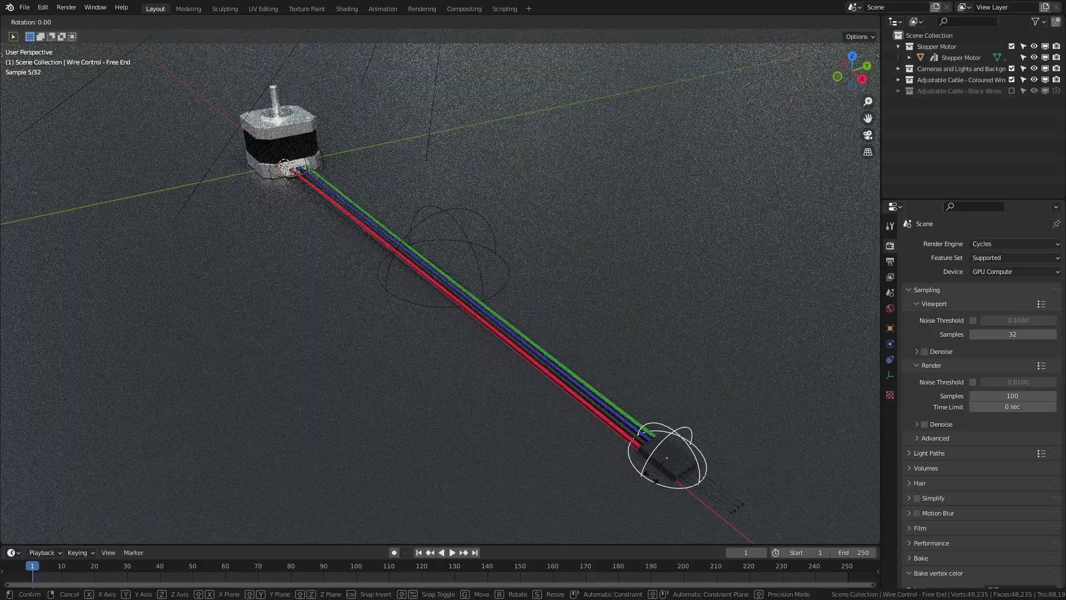
pyautogui.write('x180')
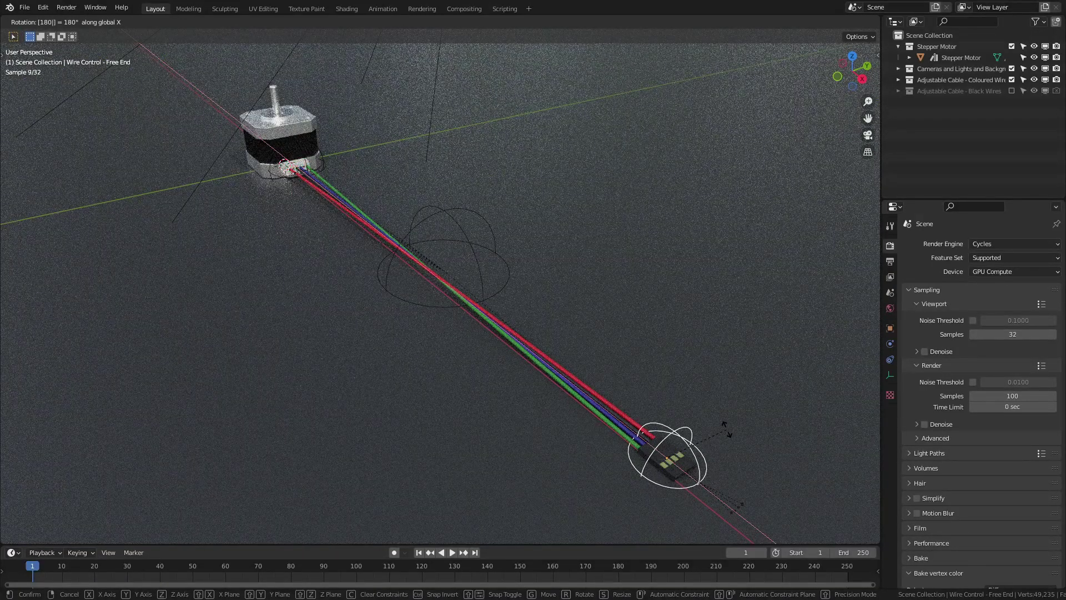
pyautogui.click(729, 434)
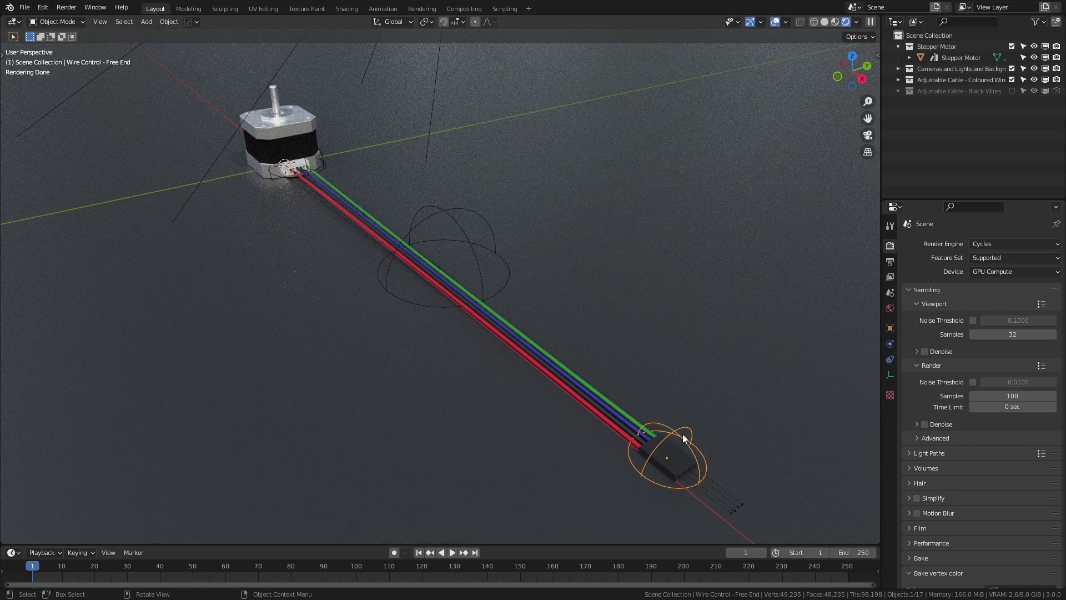
# Step: Swap Coloured Wires for Black Wires, leaving the left wire curve and free end unchanged
pyautogui.click(1011, 80)
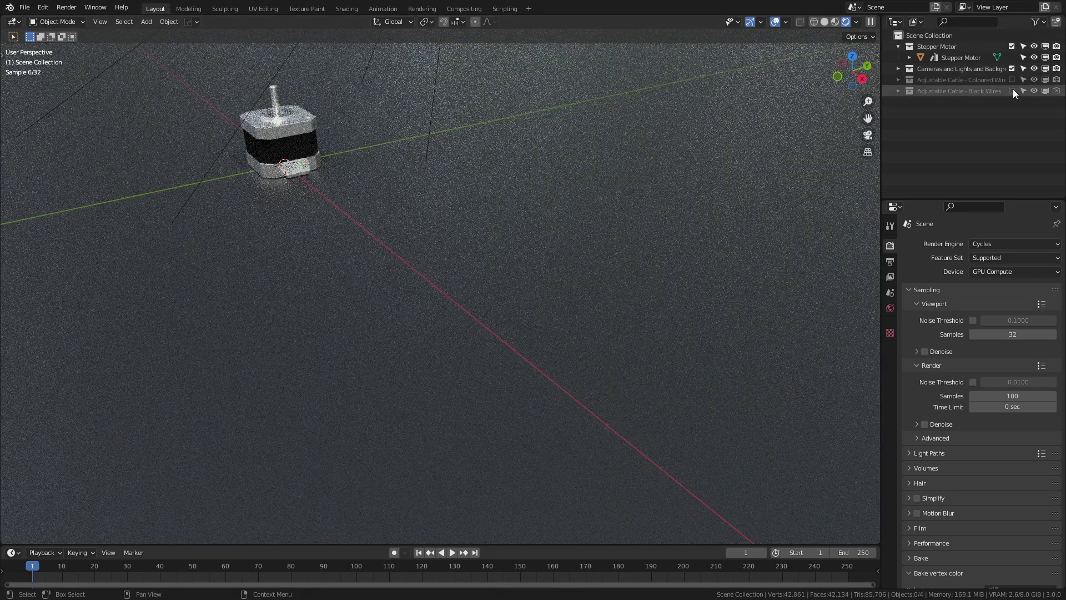
pyautogui.click(1011, 91)
pyautogui.click(391, 213)
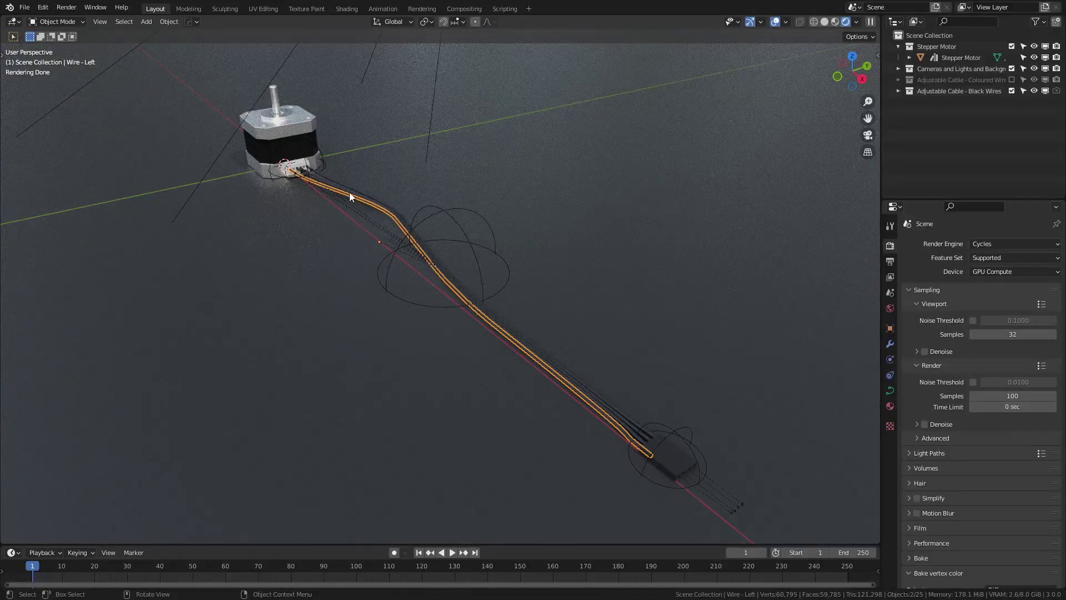
pyautogui.press('Tab')
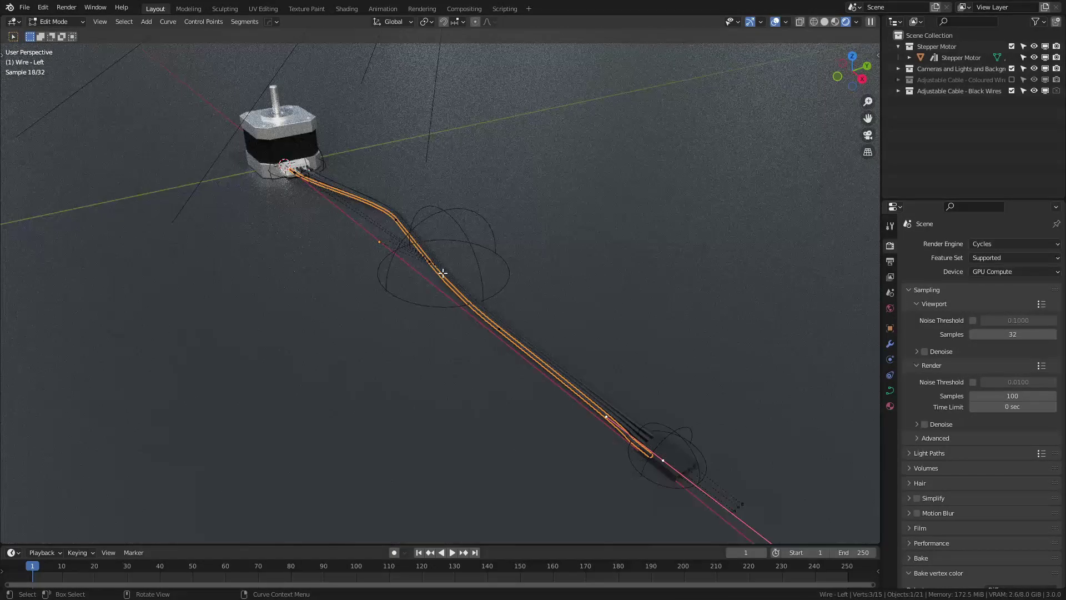
pyautogui.press('Tab')
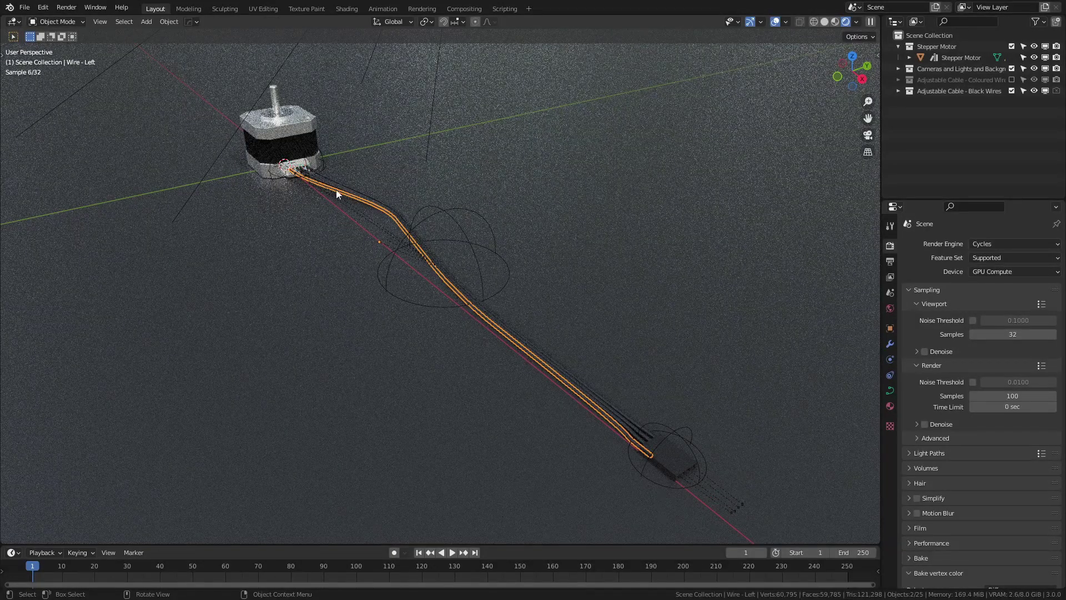
pyautogui.click(669, 436)
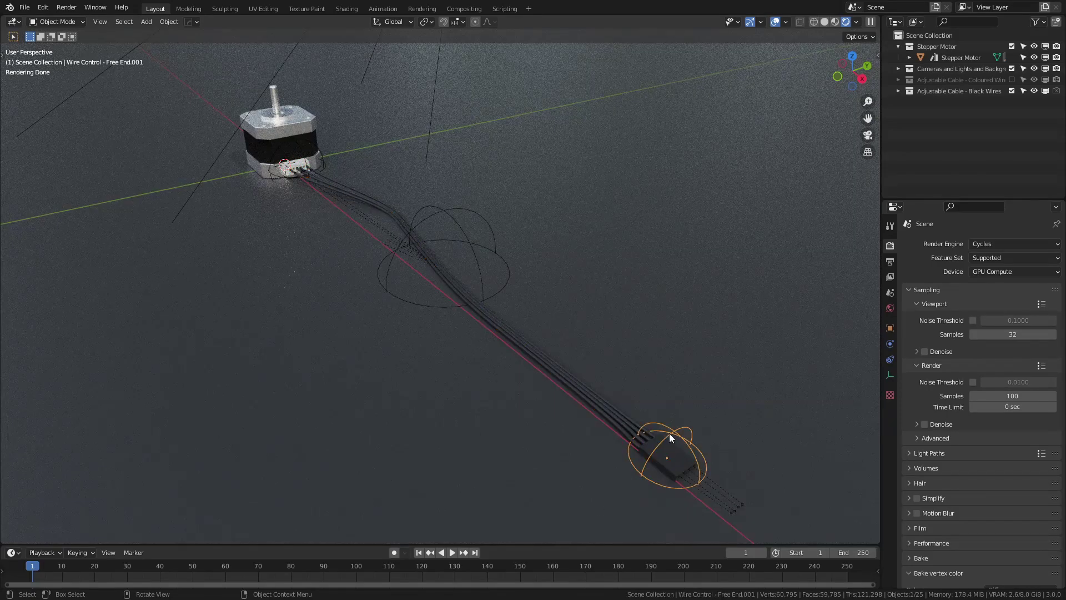
pyautogui.press('g')
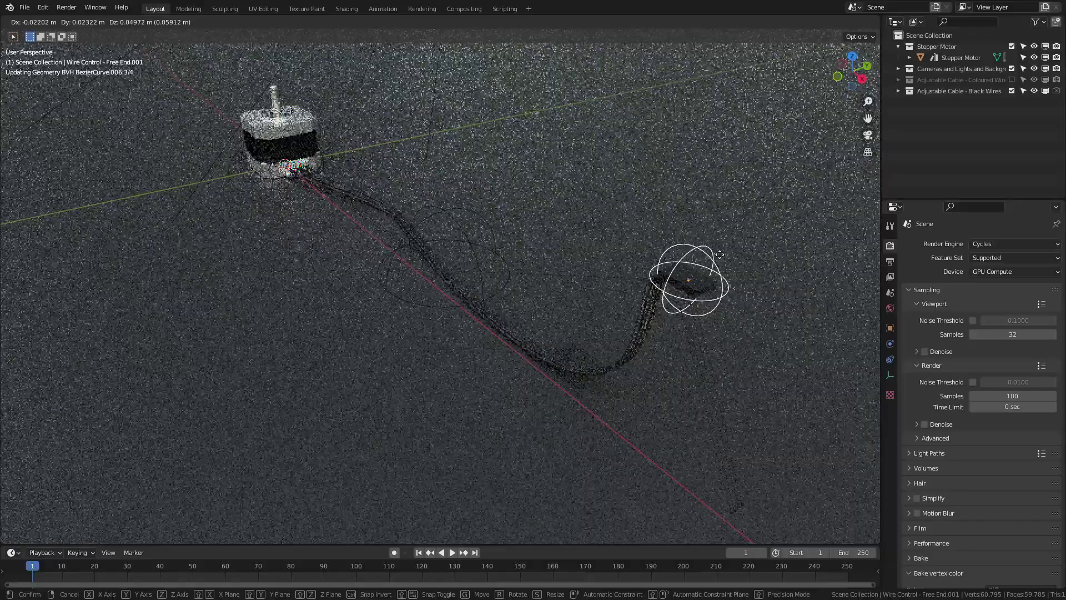
pyautogui.press('Escape')
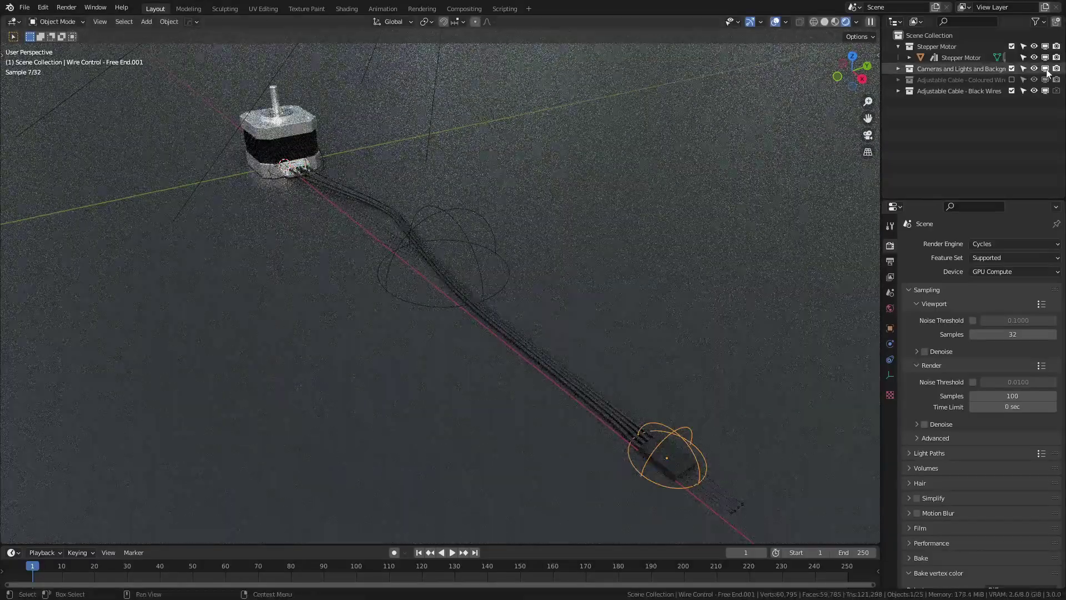
# Step: Exclude Black Wires and include Coloured Wires again, leaving the cable end in place
pyautogui.click(1011, 91)
pyautogui.click(1011, 79)
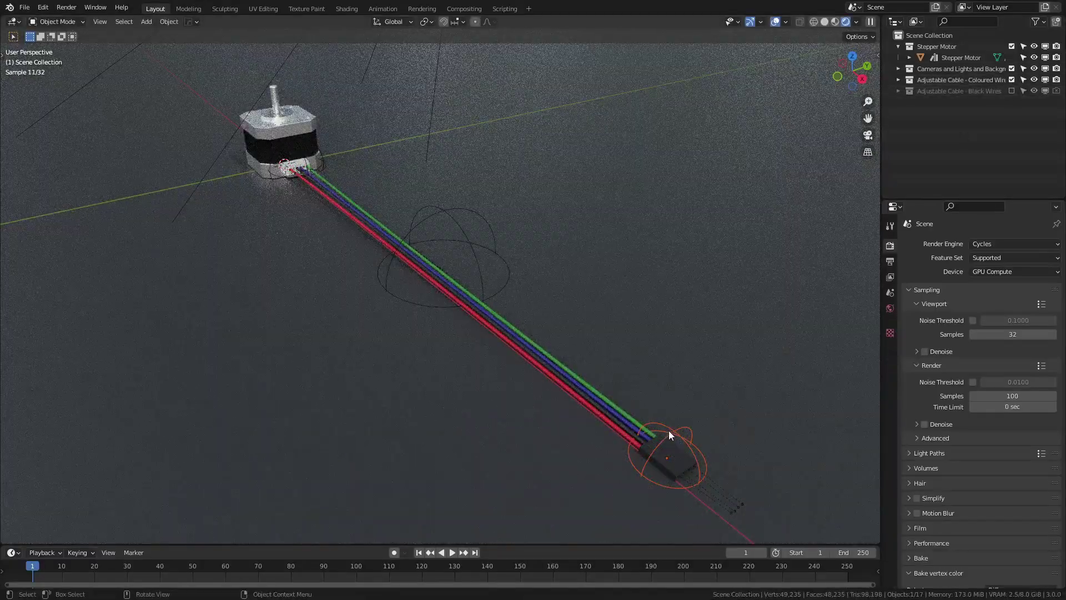
pyautogui.press('g')
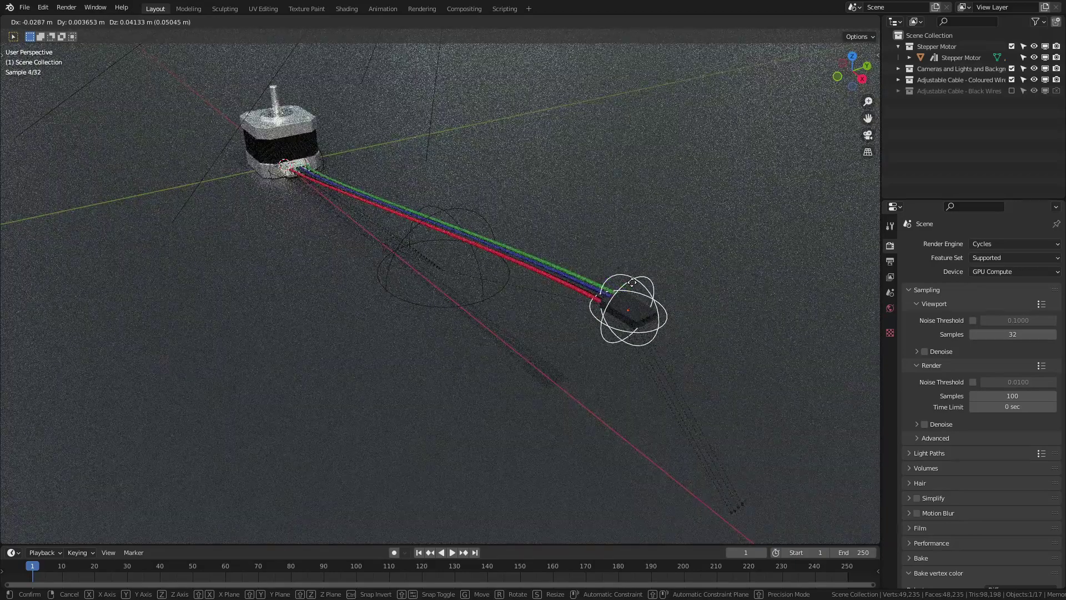
pyautogui.press('Escape')
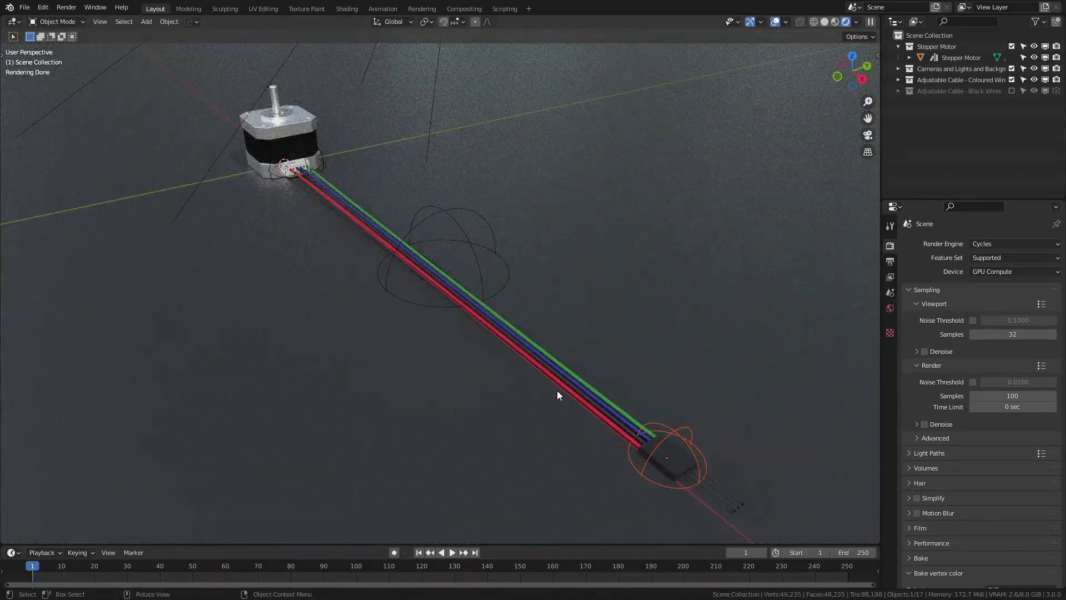
# Step: Select Wire - Red and browse the available materials in its Material settings
pyautogui.click(605, 418)
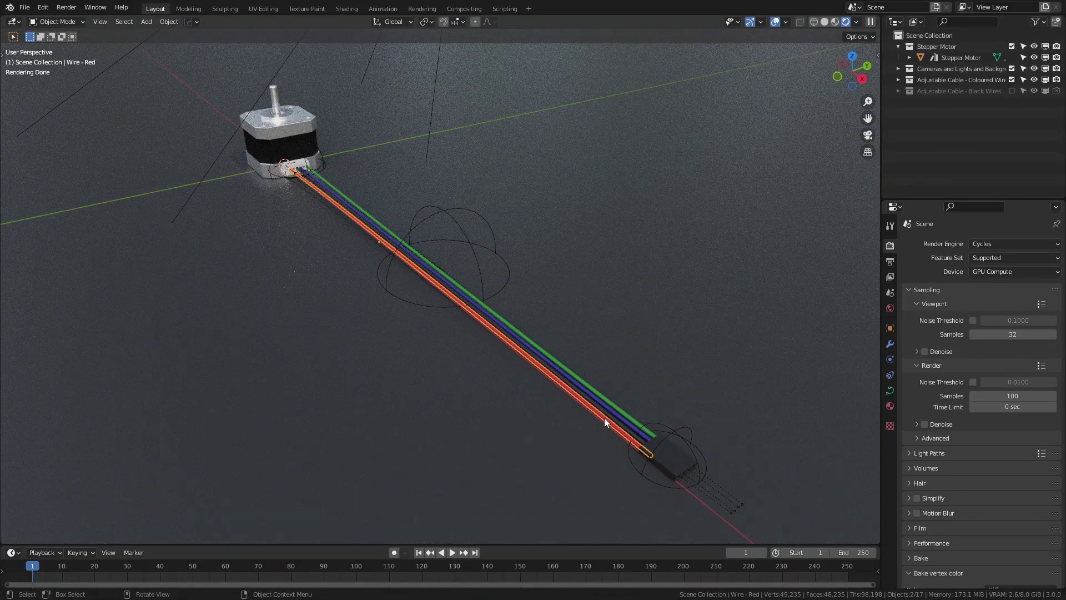
pyautogui.click(890, 405)
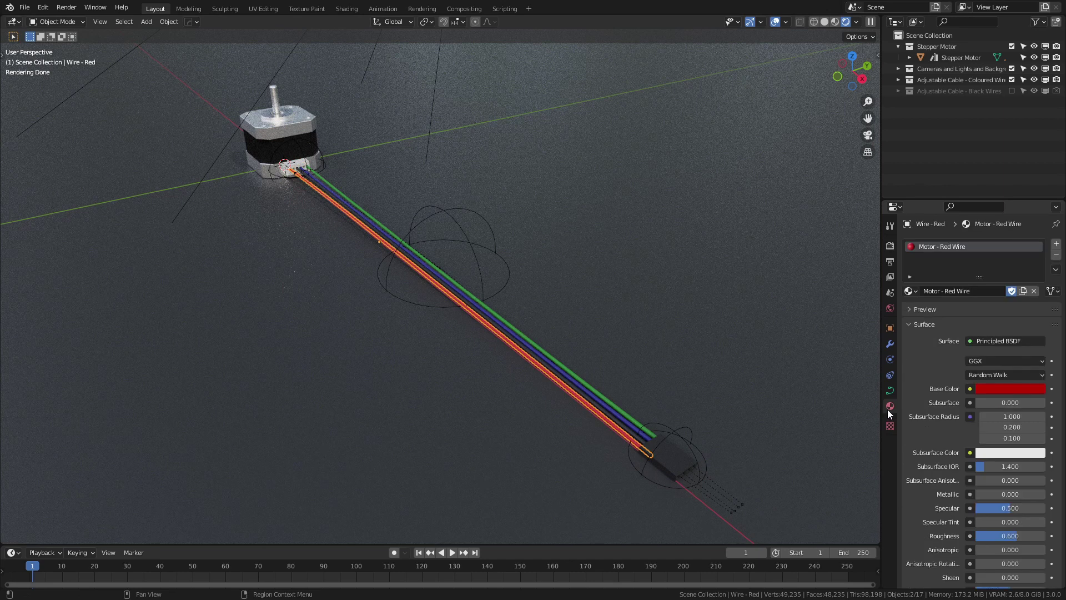
pyautogui.click(916, 291)
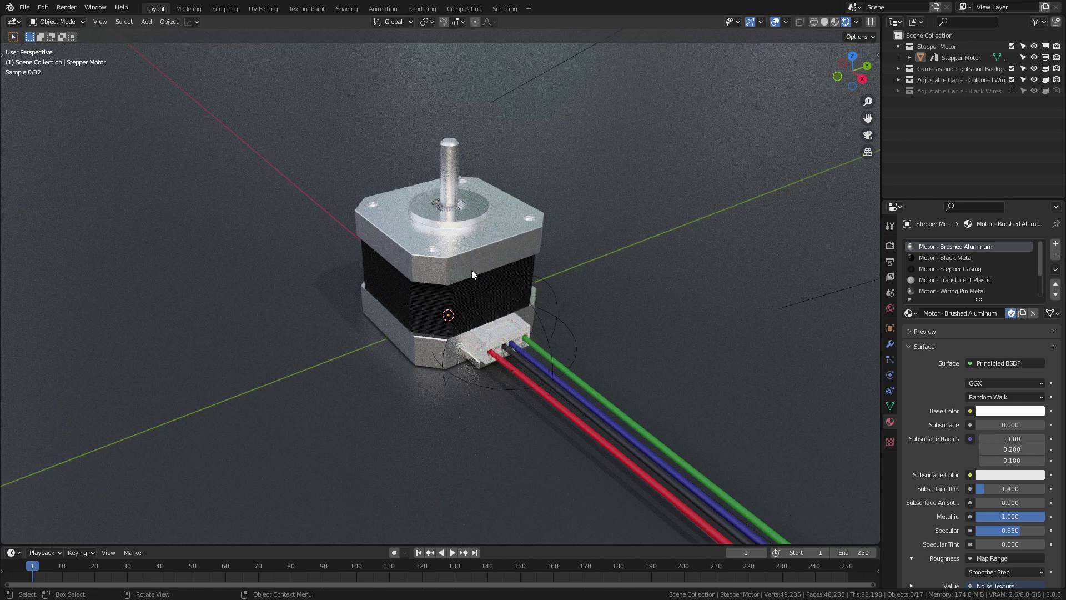
# Step: Set Motor - Stepper Casing as the motor's active material and split the viewport side by side
pyautogui.moveTo(471, 270); pyautogui.dragTo(432, 288, button='middle')
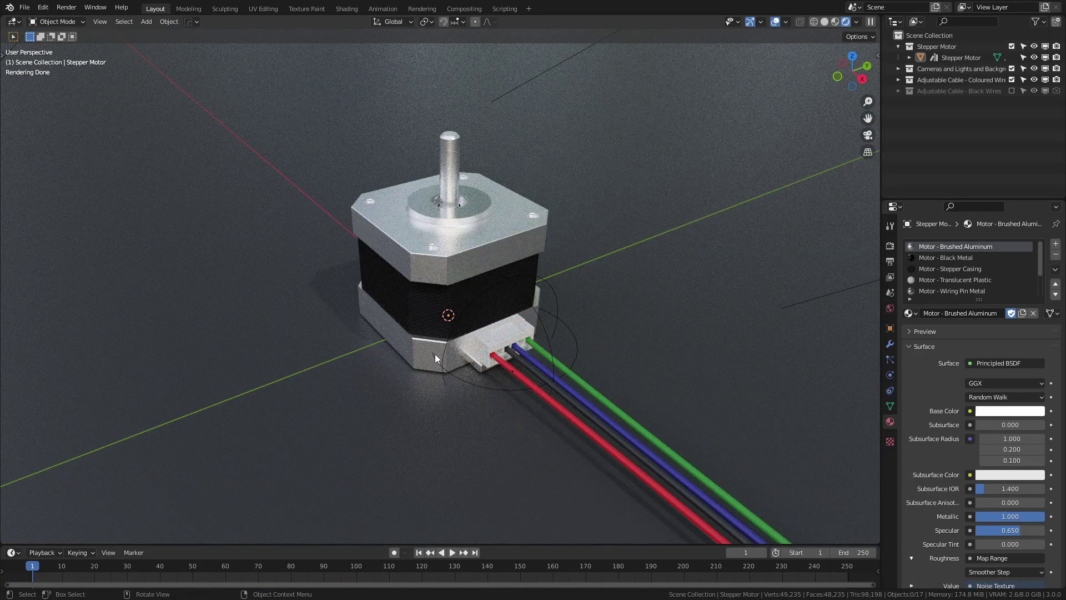
pyautogui.click(438, 232)
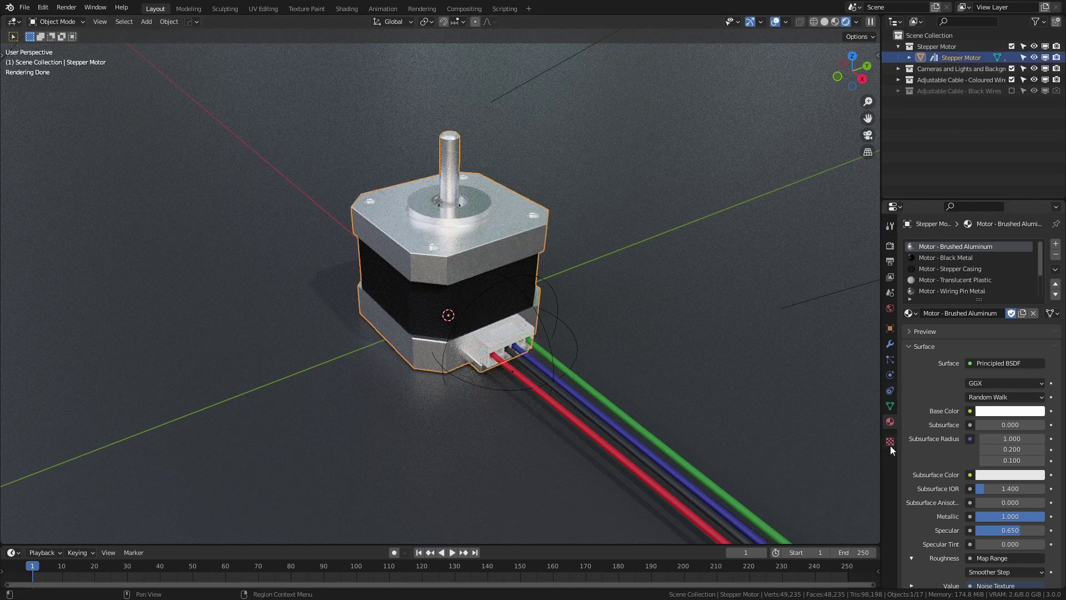
pyautogui.click(949, 269)
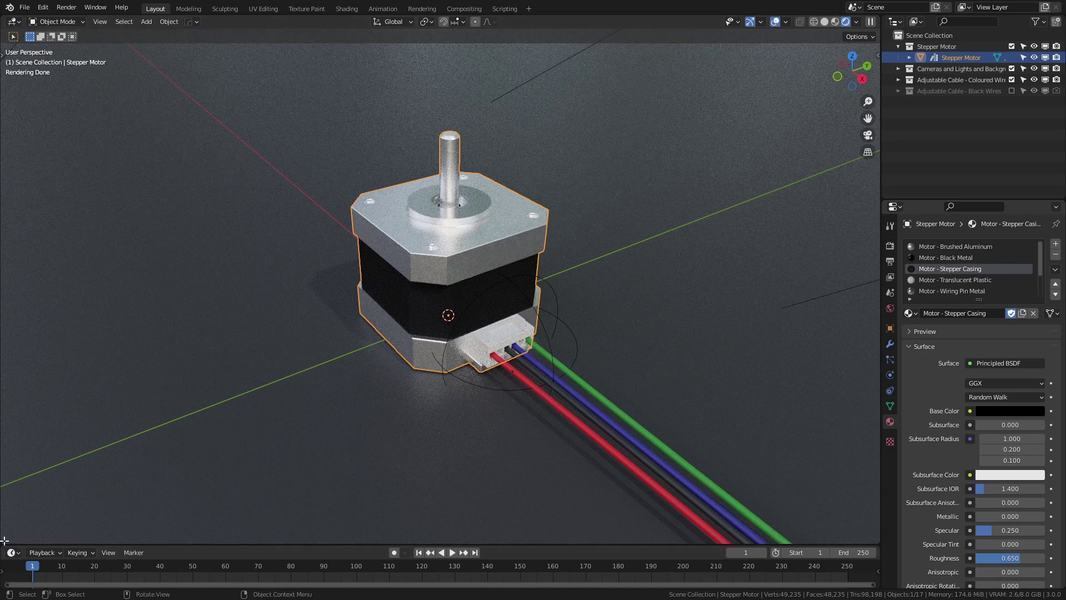
pyautogui.moveTo(7, 542); pyautogui.dragTo(416, 499)
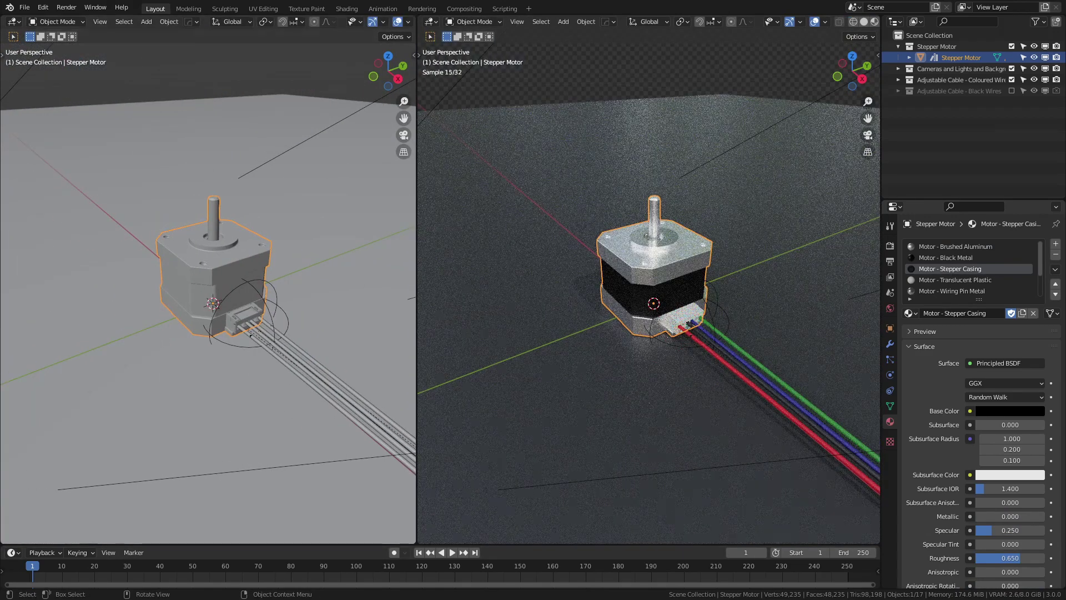
# Step: Turn the left pane into a Shader Editor framing the Wave Texture node, and zoom the render onto the motor
pyautogui.click(14, 21)
pyautogui.click(58, 126)
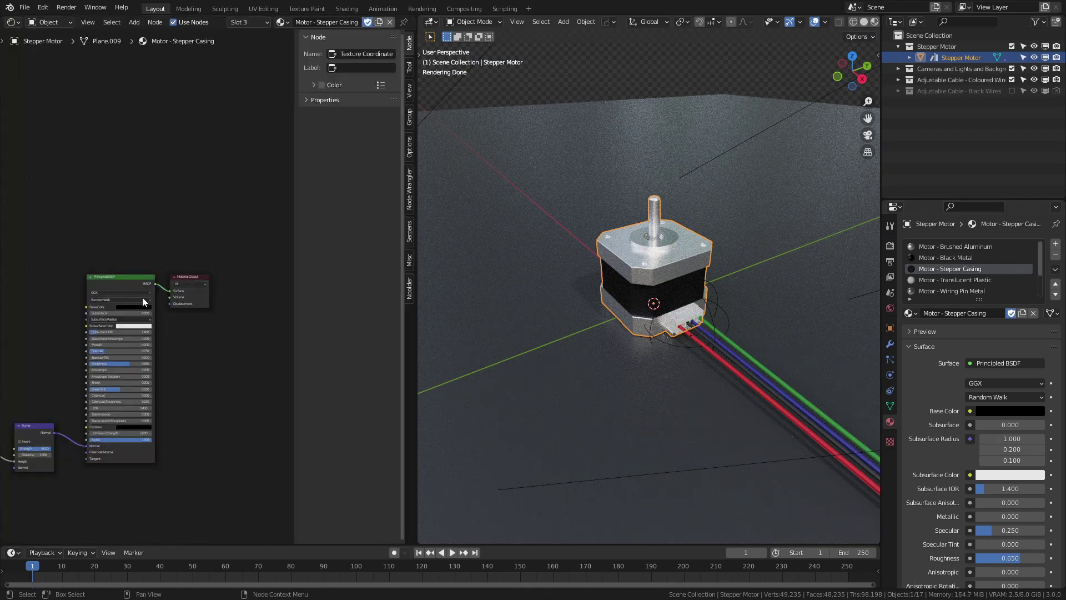
pyautogui.moveTo(110, 310); pyautogui.dragTo(241, 262, button='middle')
pyautogui.scroll(2, 195, 292)
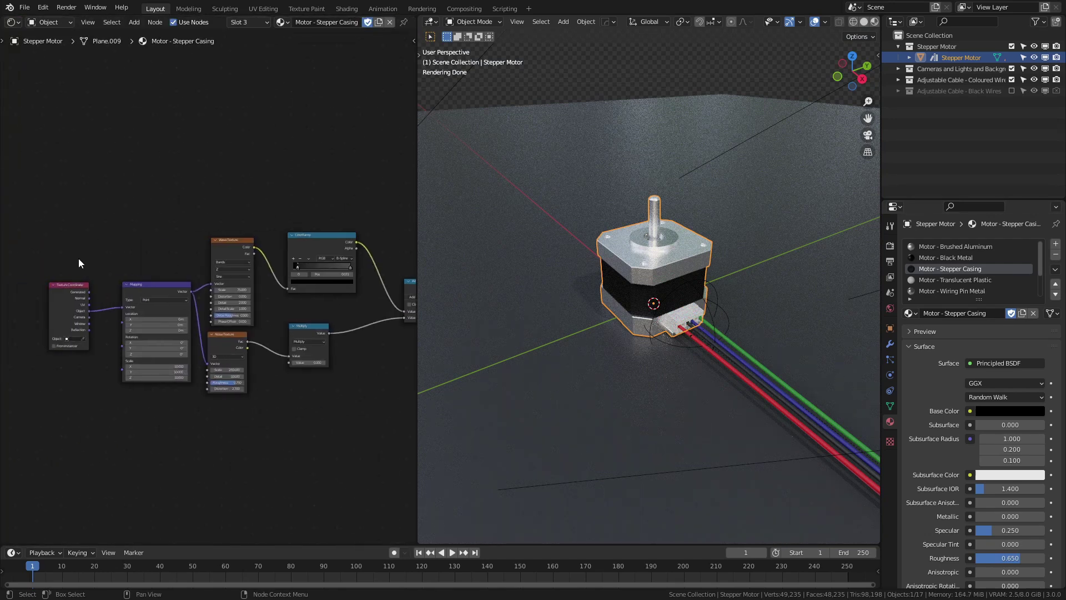
pyautogui.scroll(4, 228, 277)
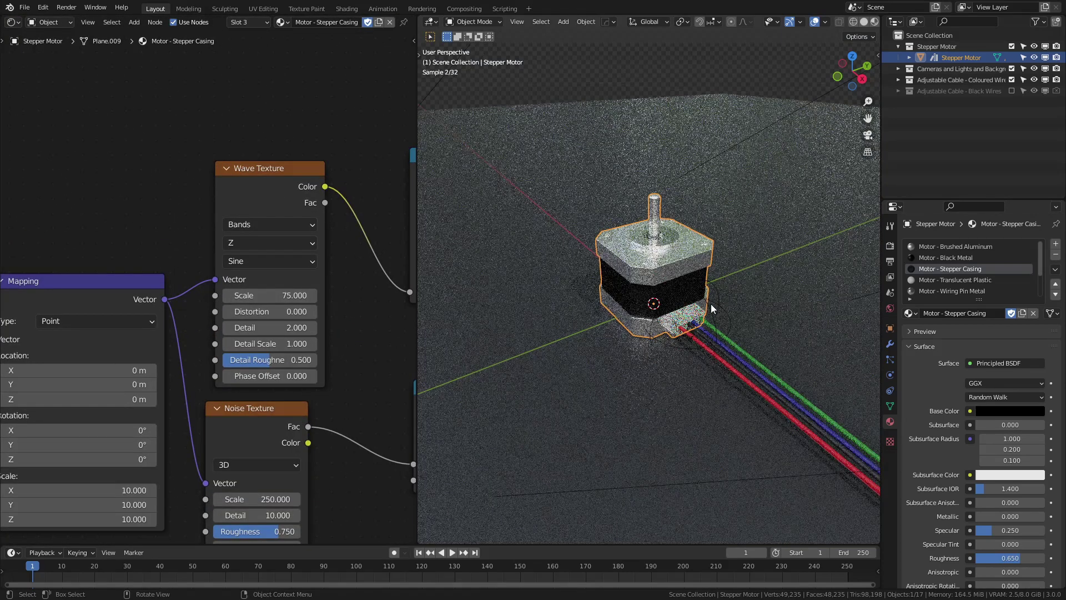
pyautogui.hotkey('shift', 'b')
pyautogui.moveTo(577, 261); pyautogui.dragTo(716, 368)
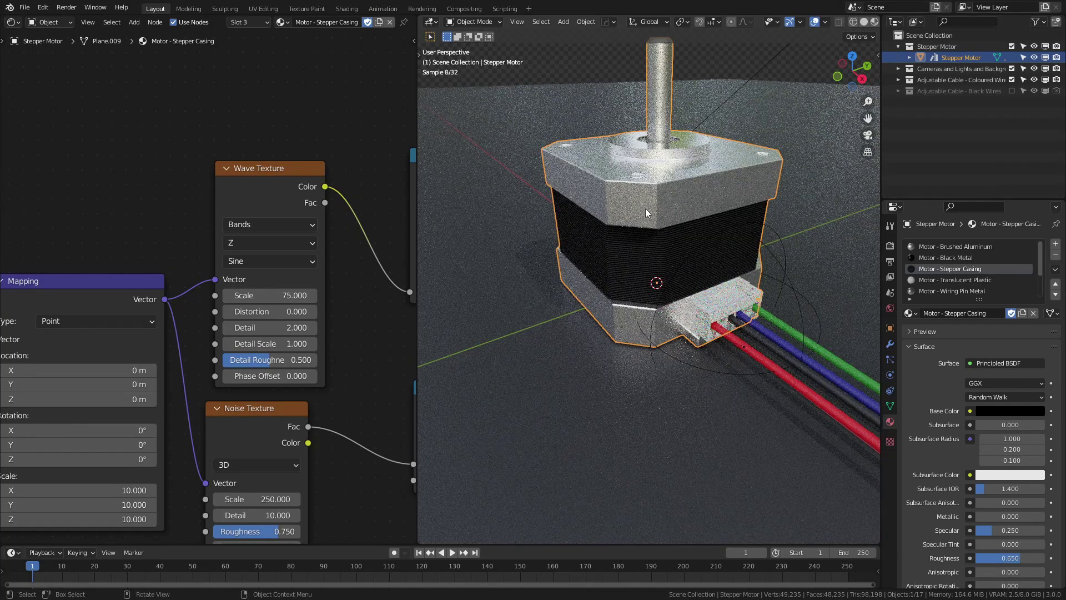
# Step: Try Wave Texture Scale values 25 and 150, finishing at 75
pyautogui.click(259, 295)
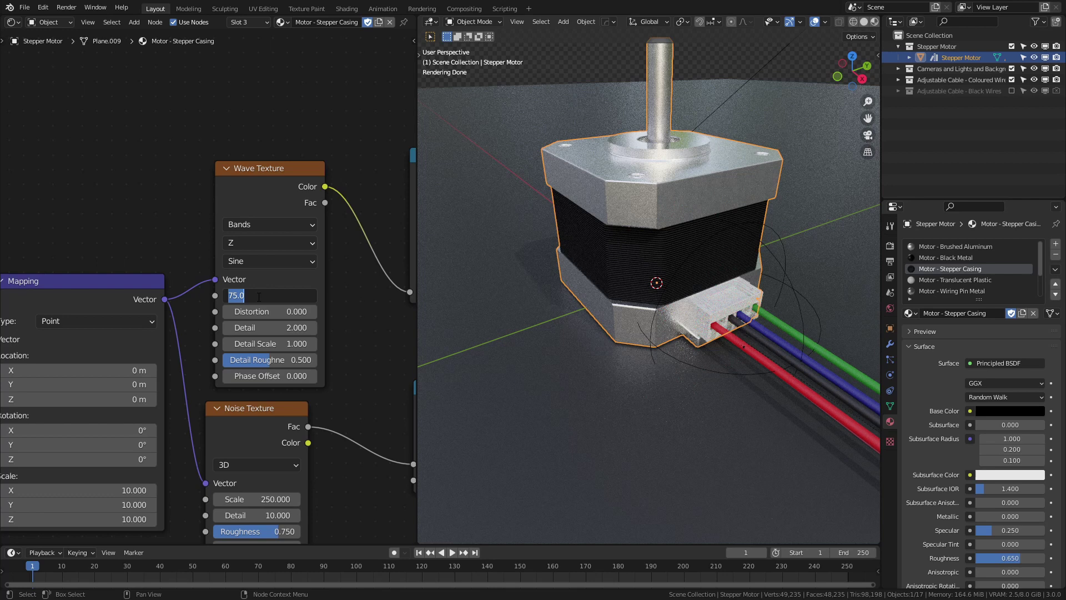
pyautogui.write('25')
pyautogui.press('Return')
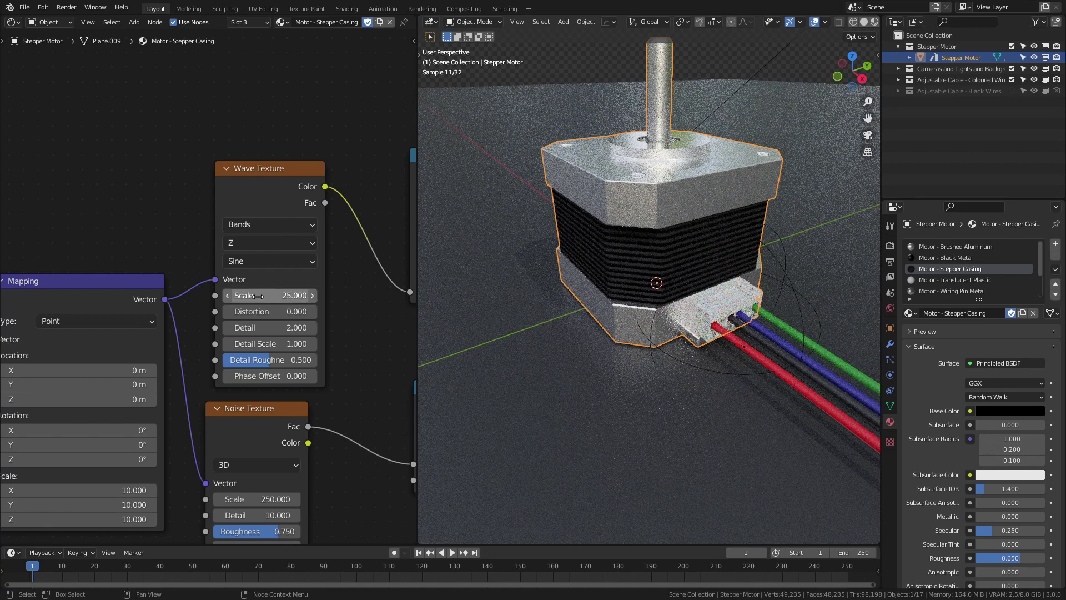
pyautogui.click(279, 296)
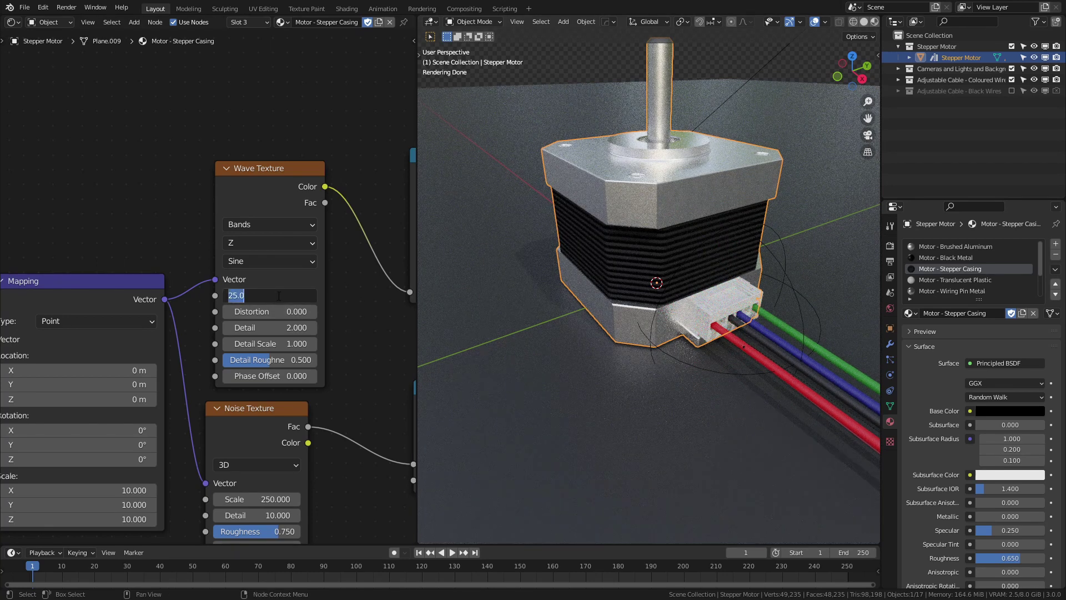
pyautogui.write('150')
pyautogui.press('Return')
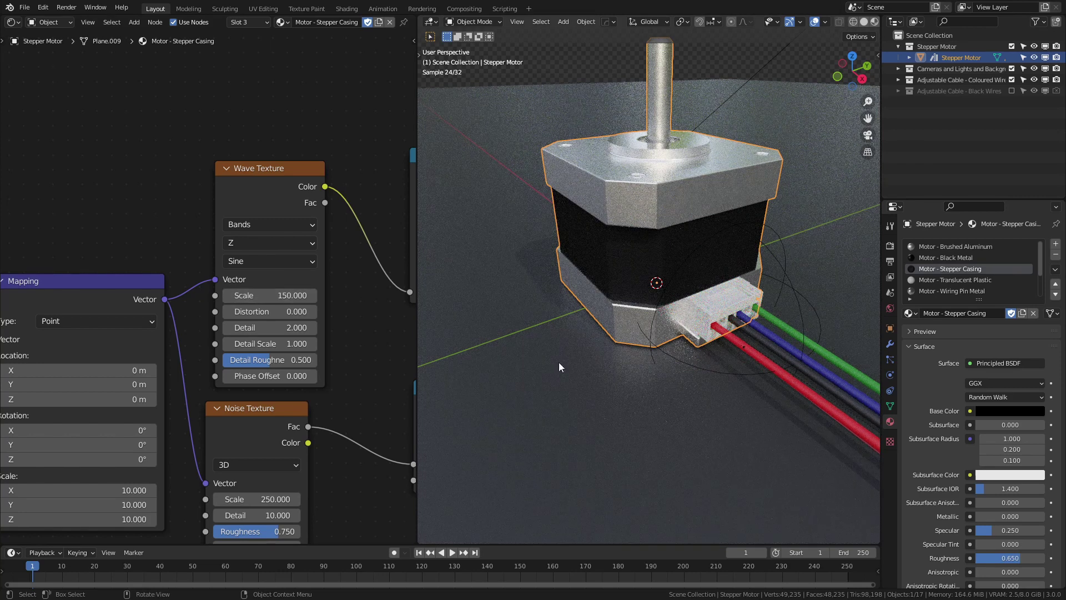
pyautogui.click(251, 299)
pyautogui.write('75')
pyautogui.press('Return')
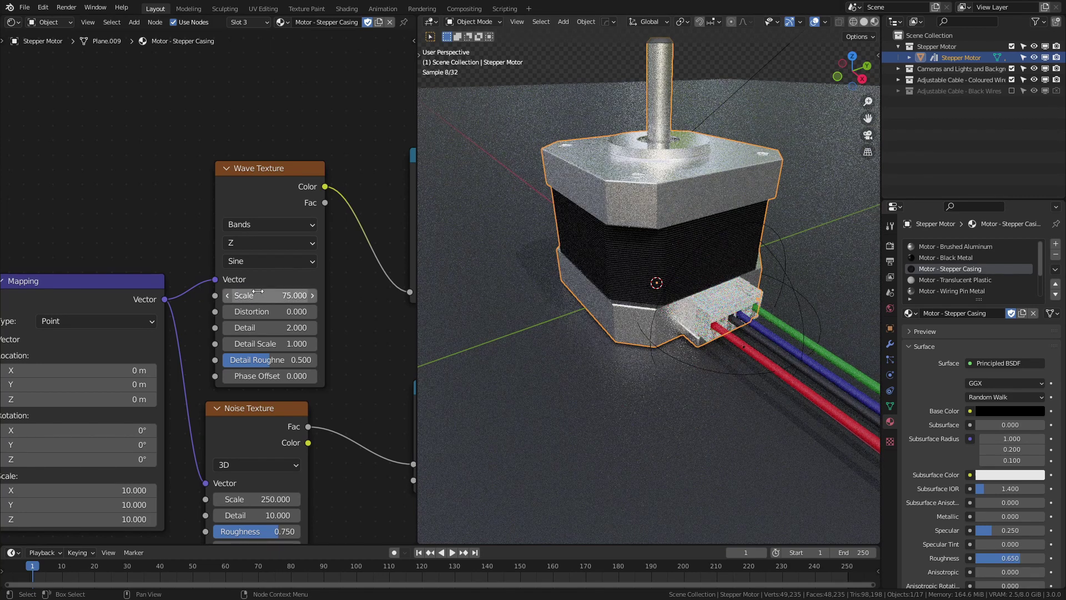